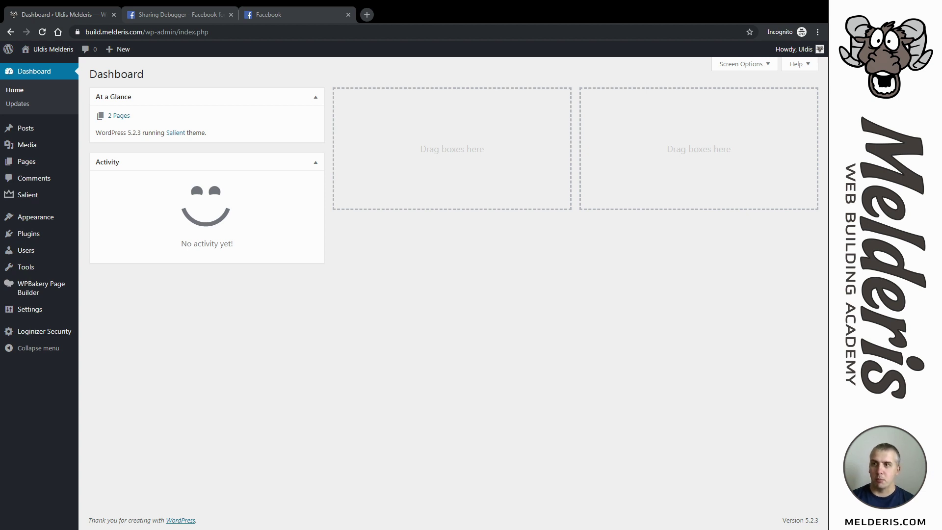
Search the plugin directory for 'Yoast seo', then install and activate Yoast SEO.
left_click(30, 236)
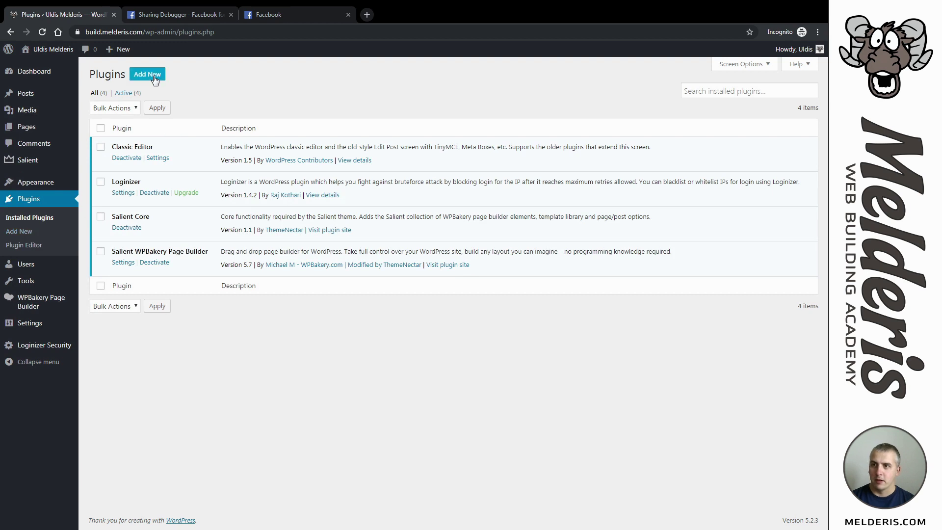
left_click(154, 77)
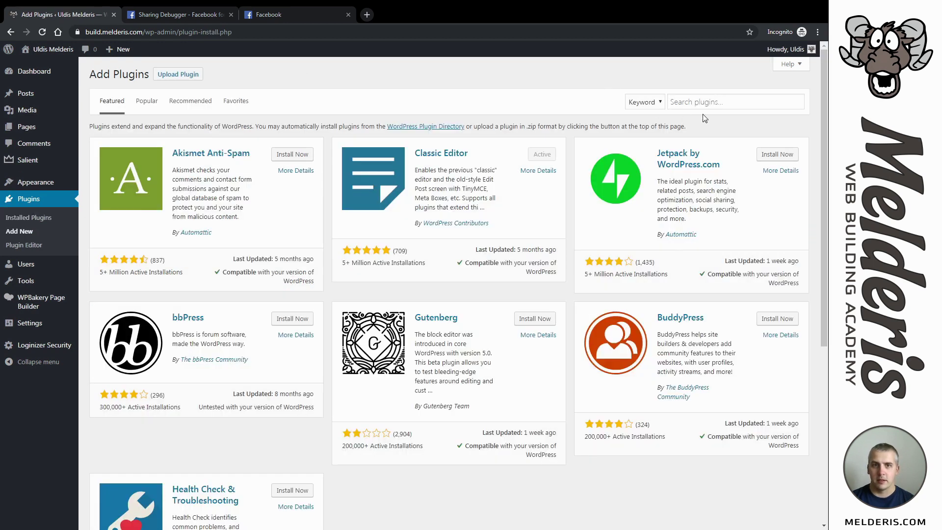
left_click(705, 102)
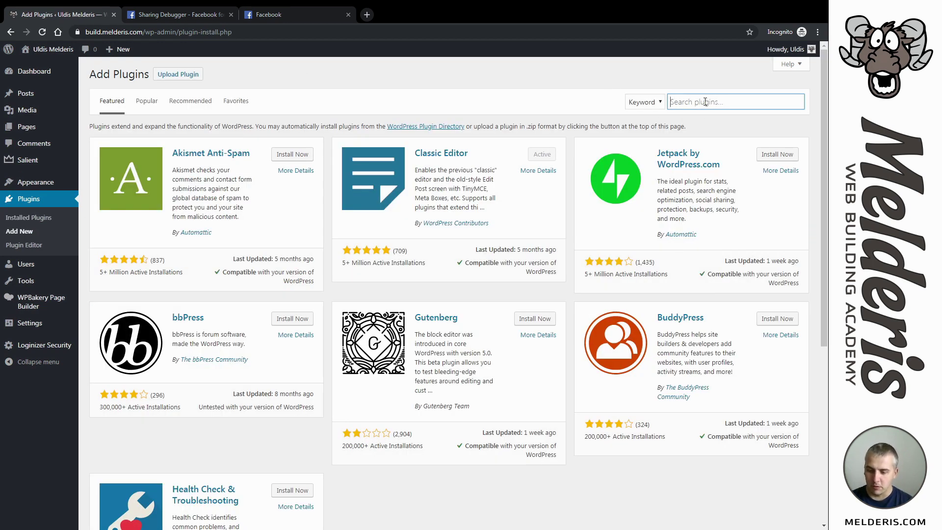
type("Yo")
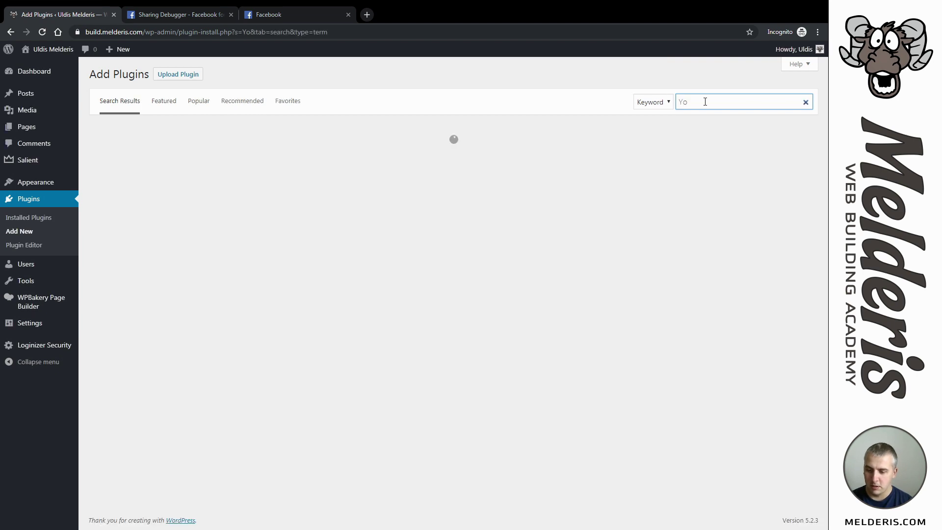
type("ast se")
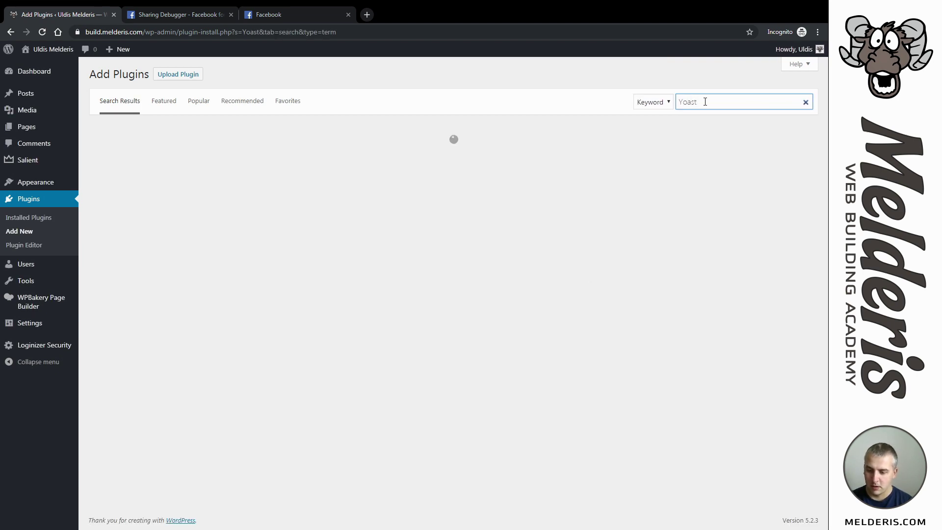
type("o")
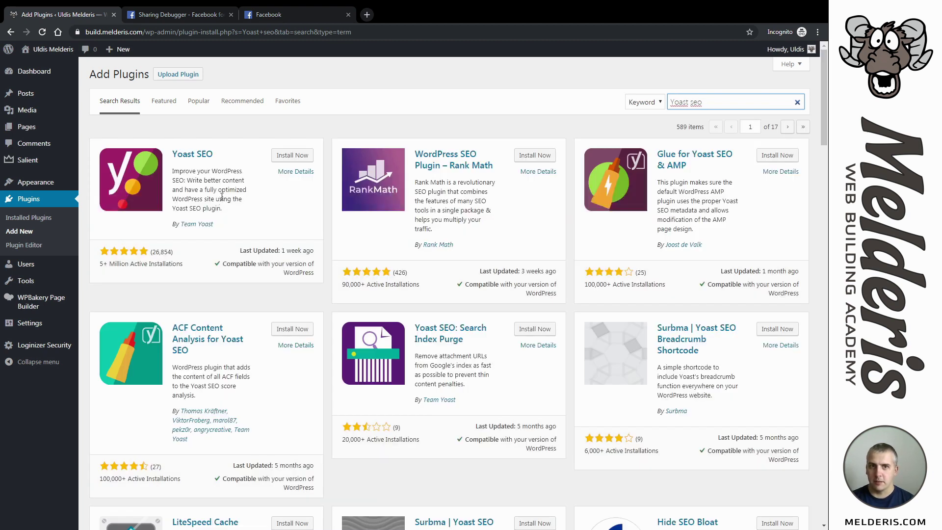
left_click(289, 157)
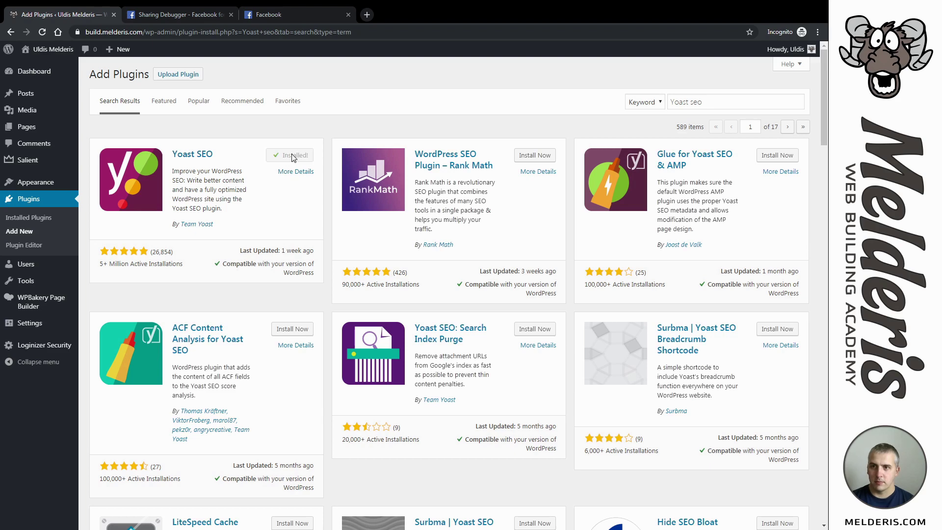
left_click(294, 157)
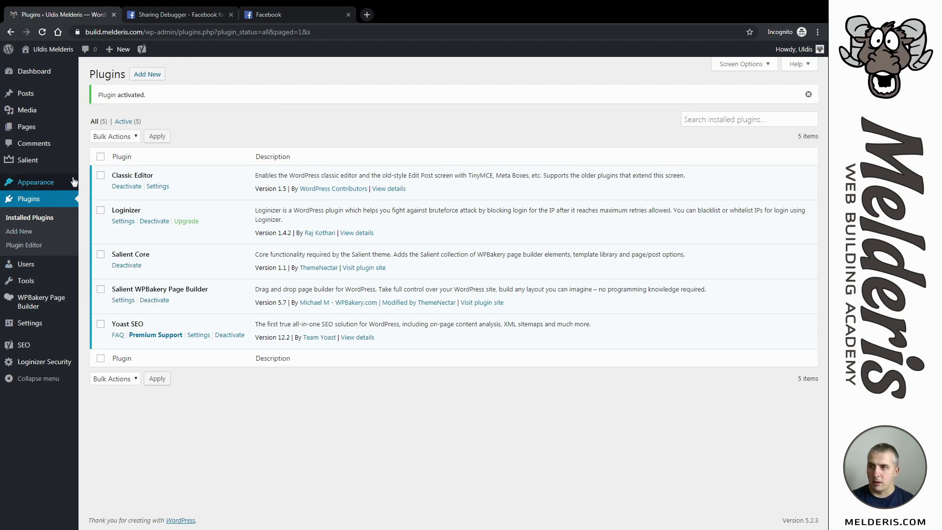
left_click(27, 128)
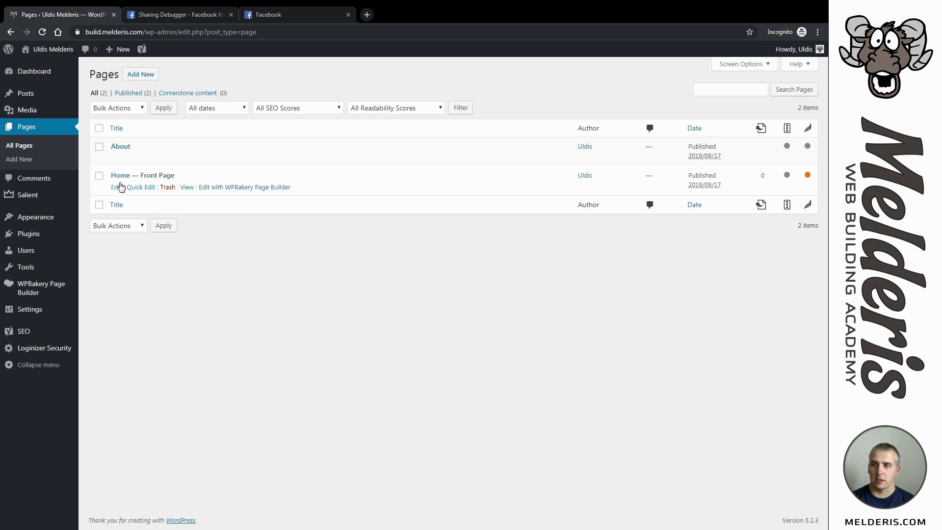
Edit the Home page and expand the Facebook section in Yoast SEO's Social settings.
left_click(121, 178)
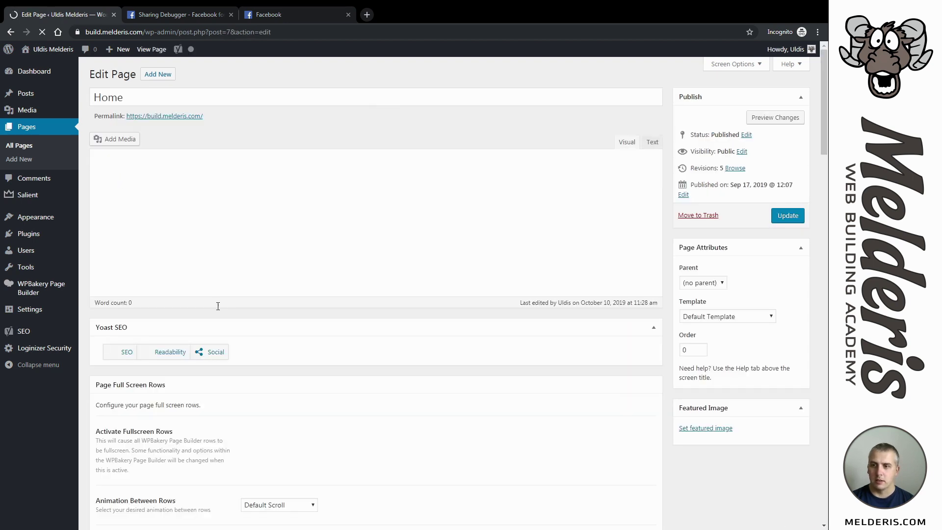
scroll(186, 380, "down", 2)
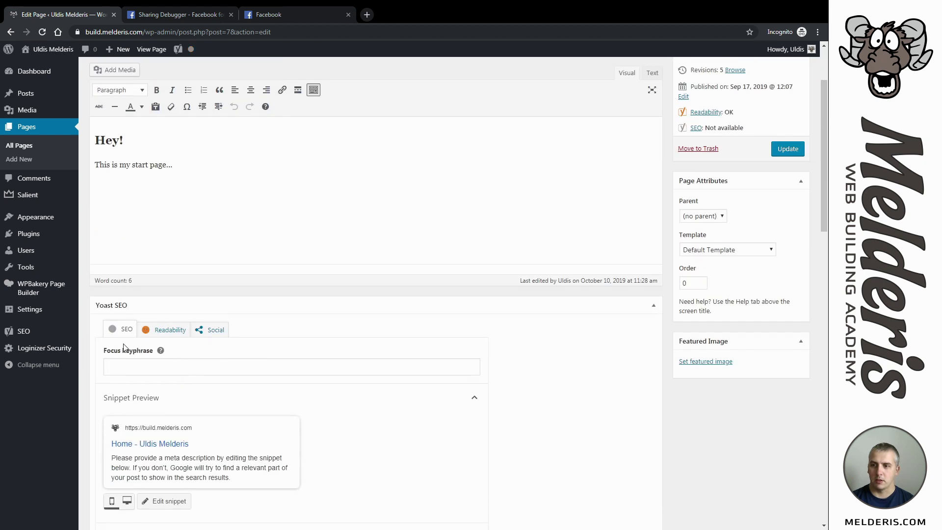
left_click(211, 336)
scroll(246, 319, "down", 3)
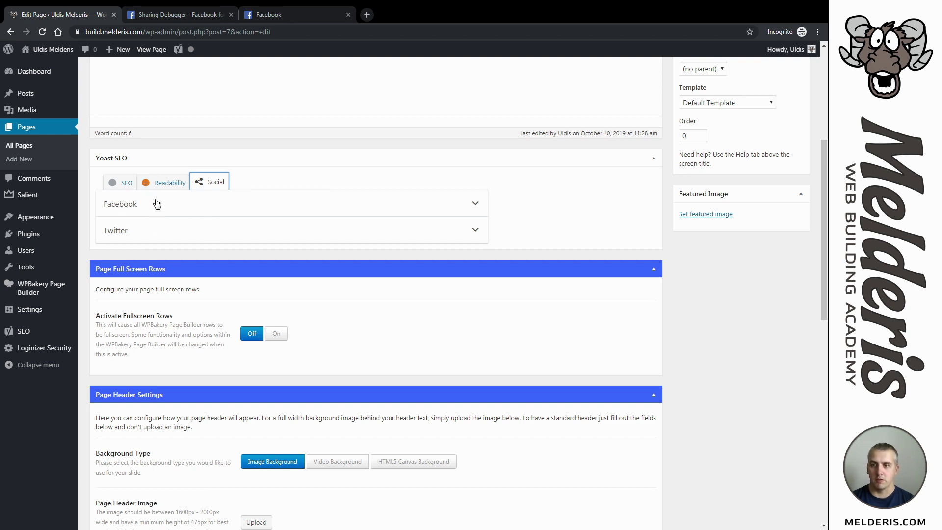
left_click(476, 205)
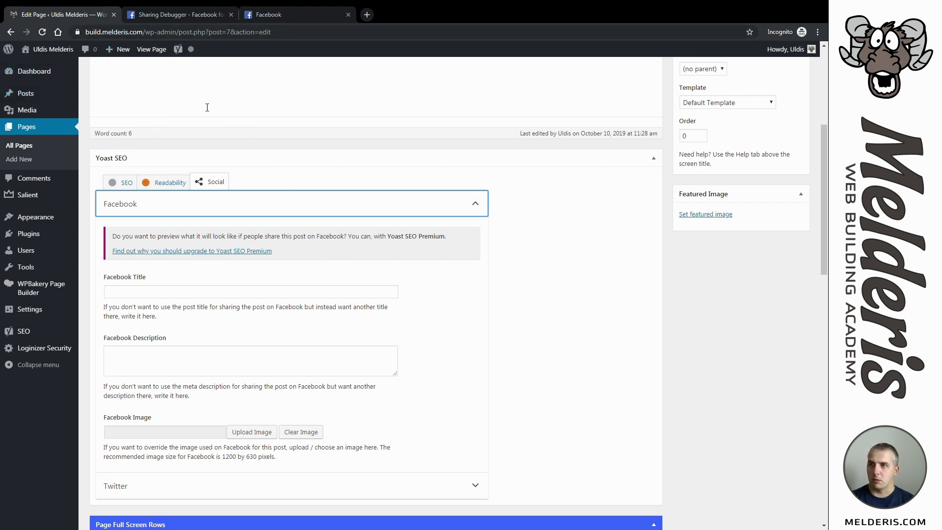
Open the live site's Home page in a new tab and copy its address.
mouse_move(47, 56)
middle_click(78, 61)
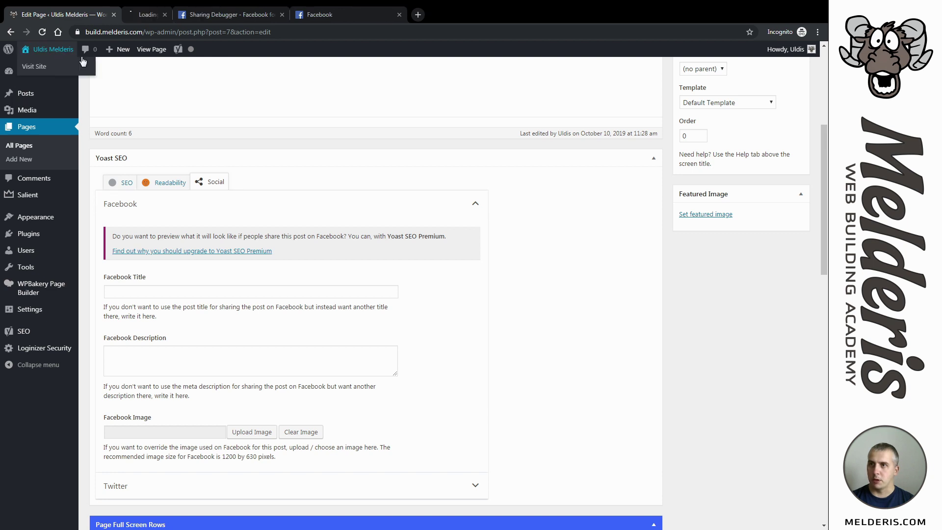
left_click(161, 11)
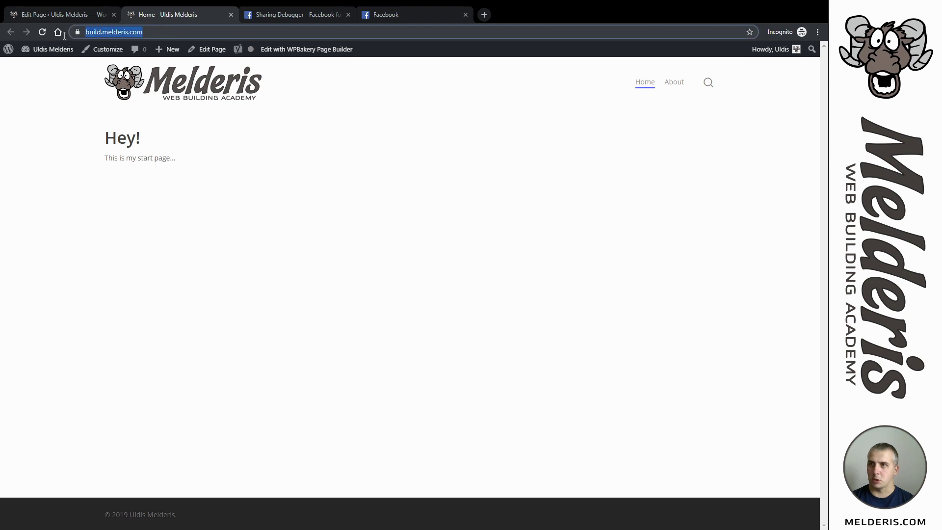
left_click(94, 35)
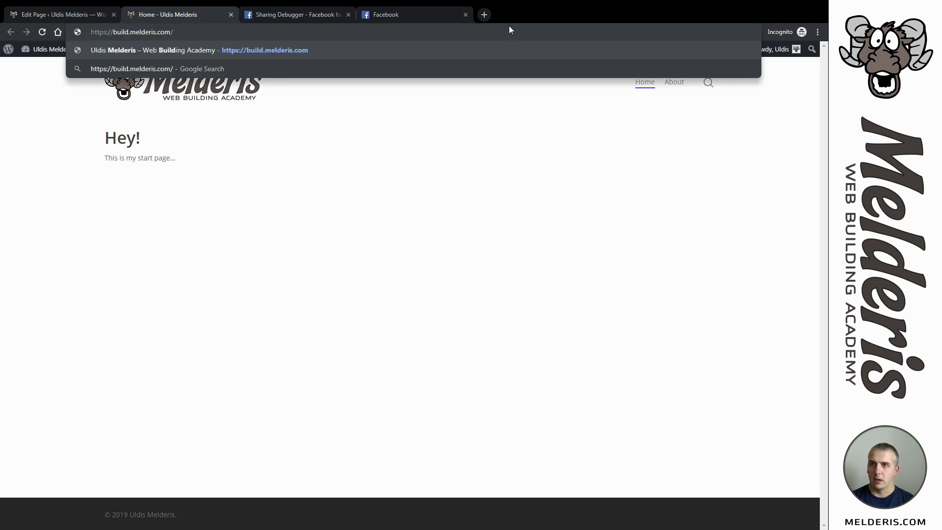
left_click(413, 157)
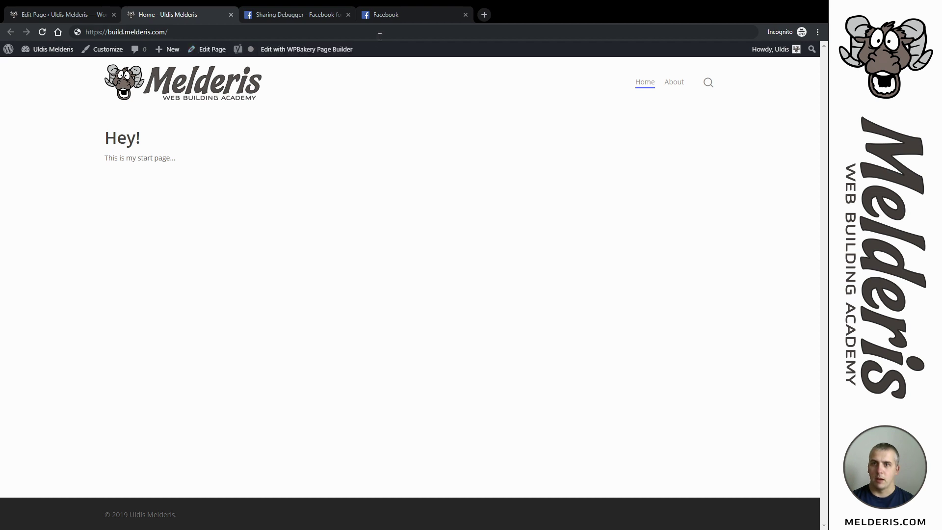
left_click(397, 16)
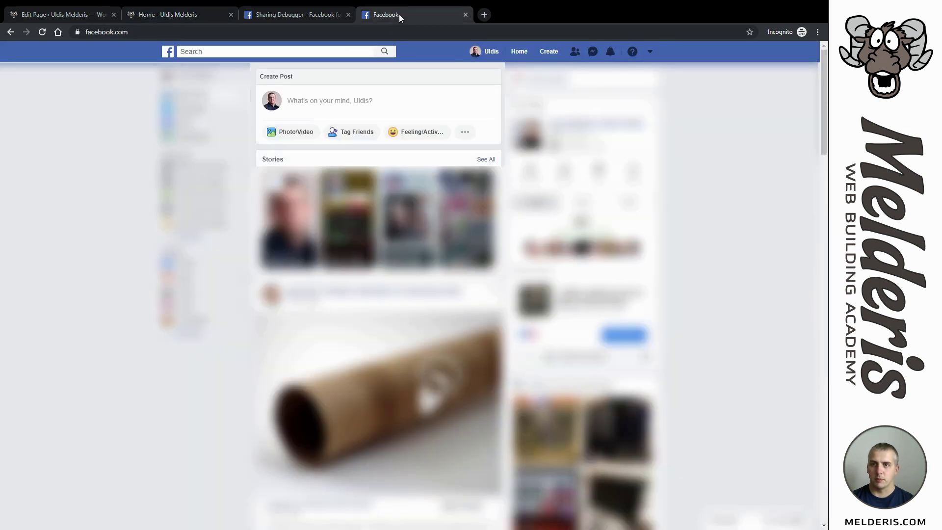
Paste the site's home address into a new Facebook post to load its link preview.
left_click(356, 103)
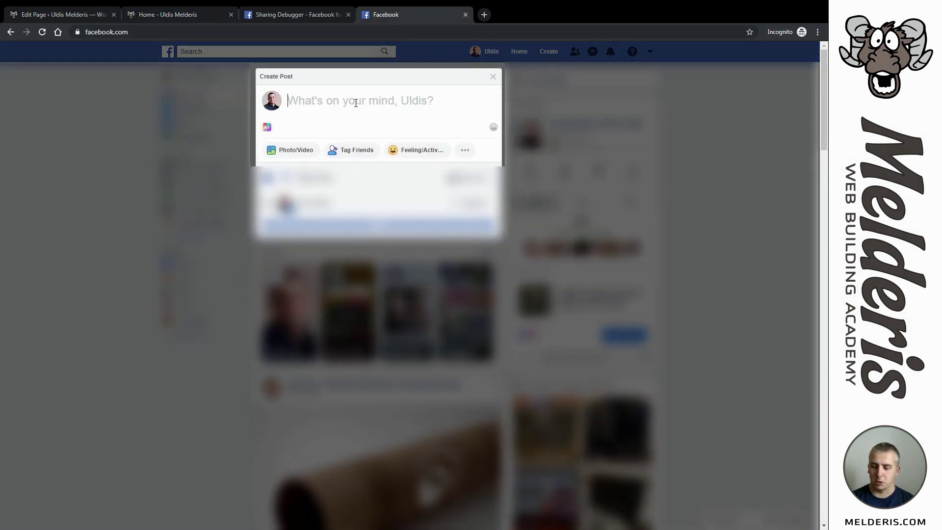
type("https://build.melderis.com/")
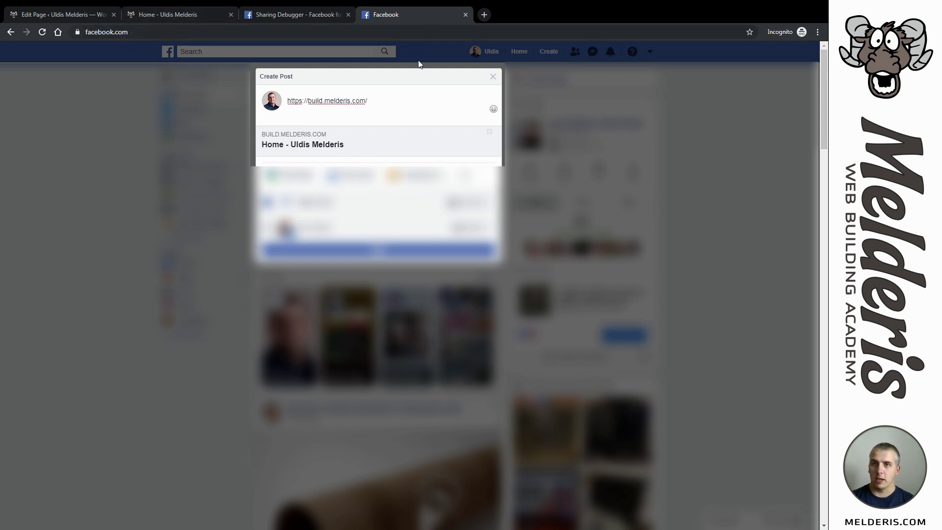
Enter Facebook title 'Check this out!' and description 'This is cool! :)' in Yoast.
left_click(61, 14)
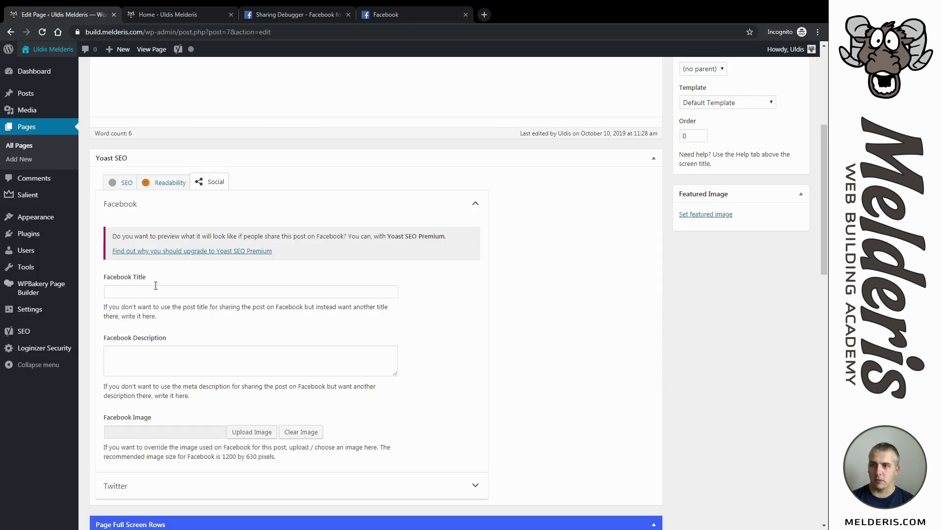
left_click(133, 294)
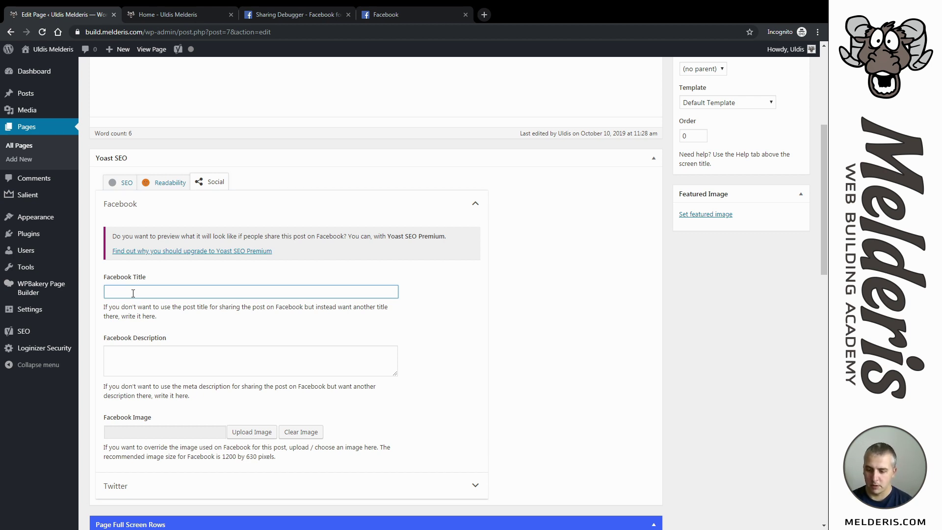
type("CHe")
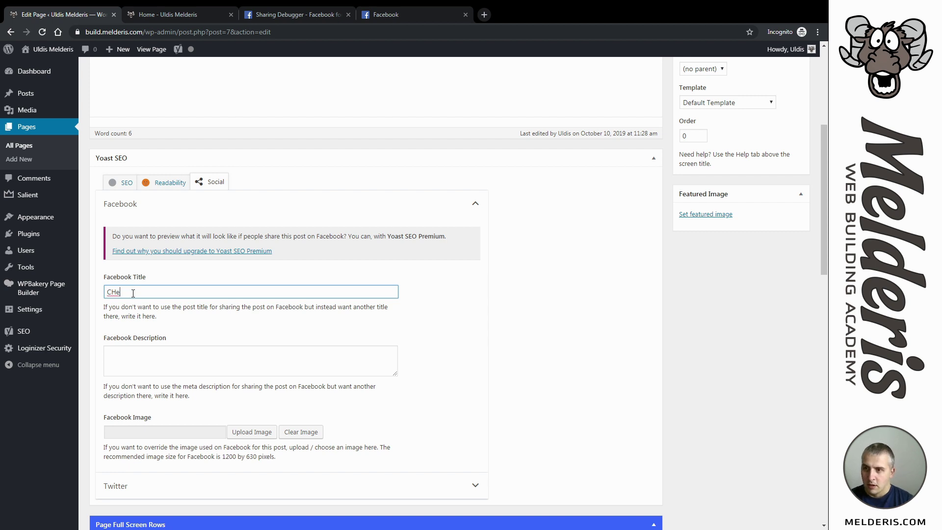
key("BackSpace")
key("BackSpace")
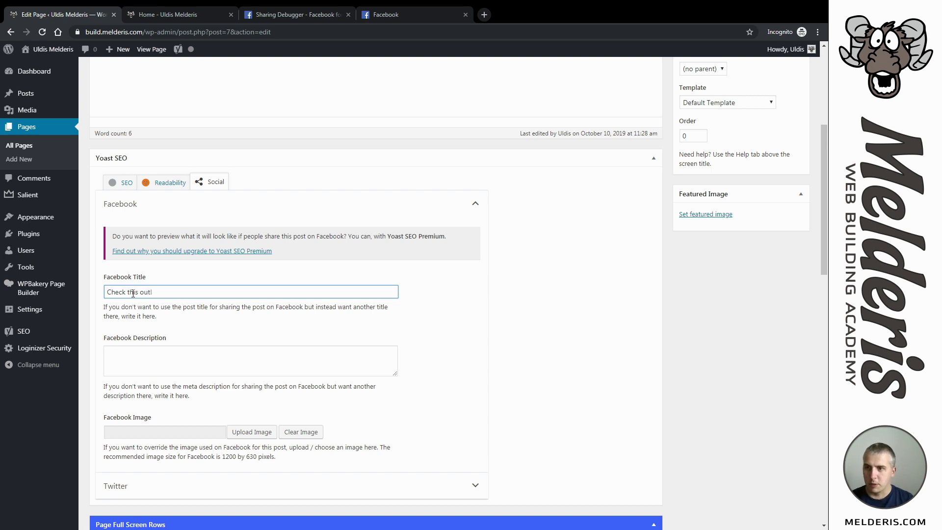
left_click(154, 361)
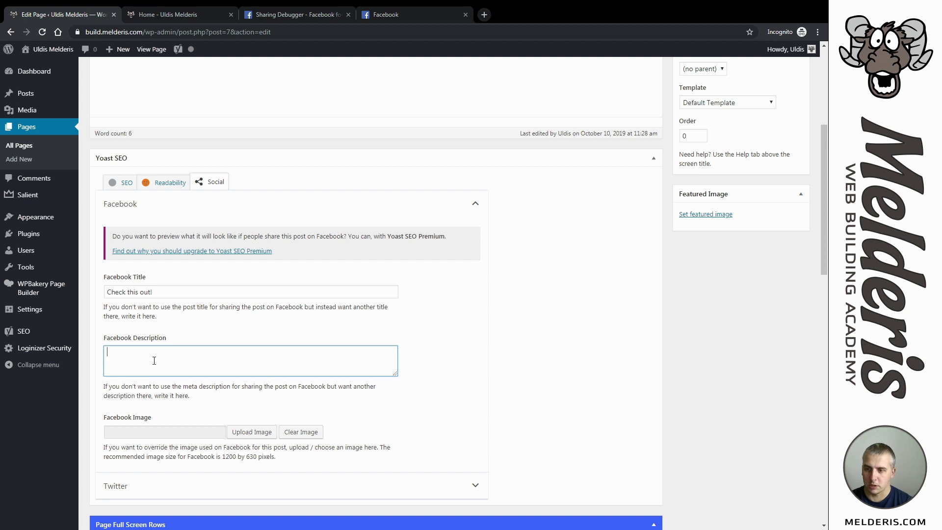
type("This is cool! :)")
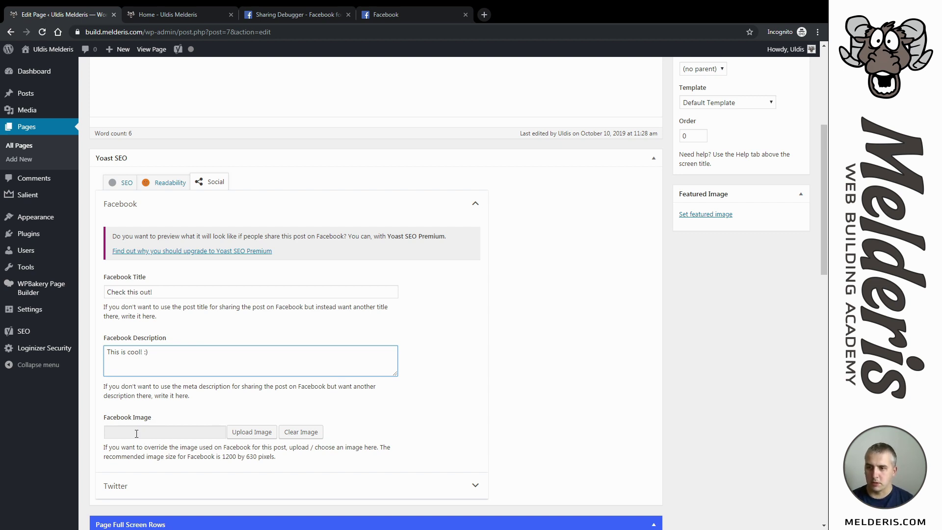
Set the Desert photo as the Facebook share image and update the Home page.
left_click(258, 436)
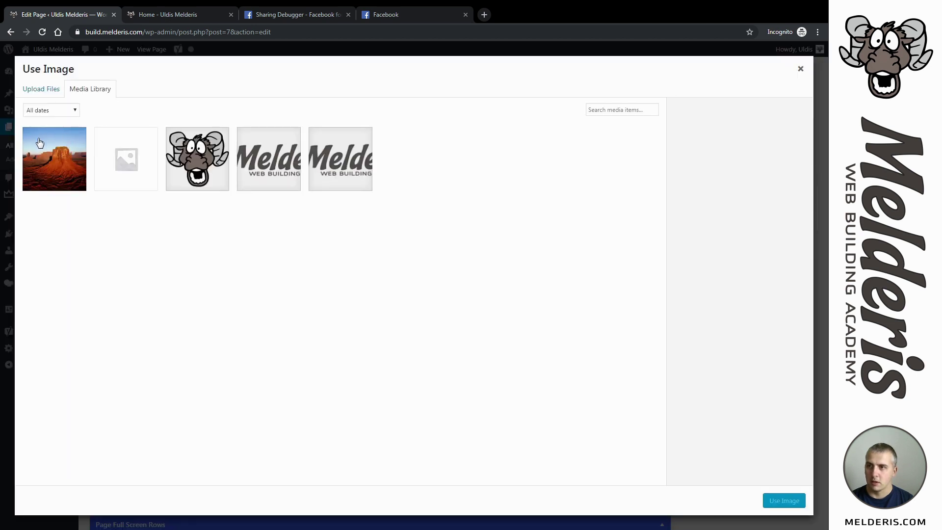
left_click(62, 165)
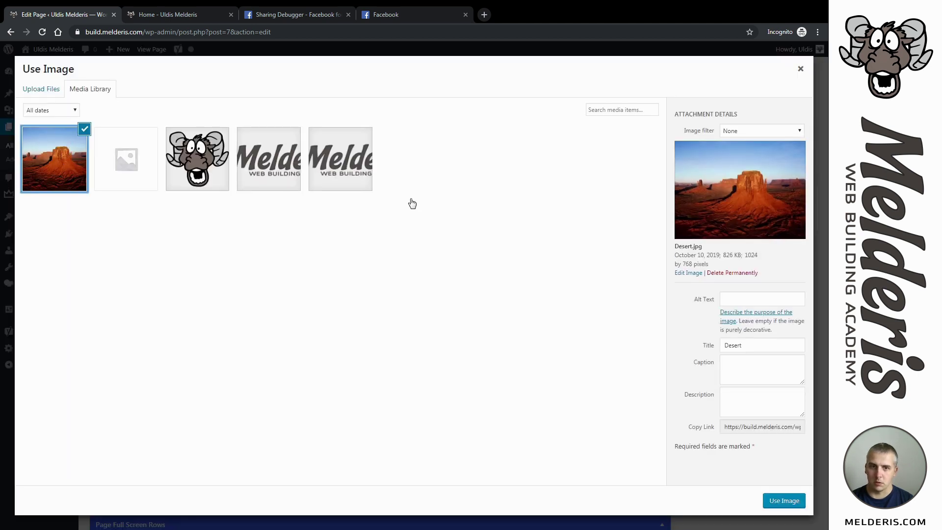
left_click(784, 500)
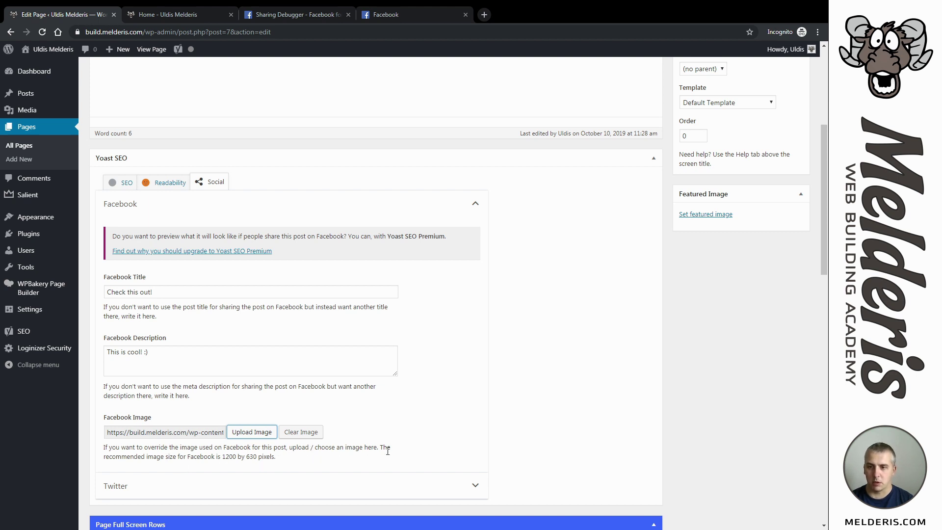
scroll(604, 349, "up", 4)
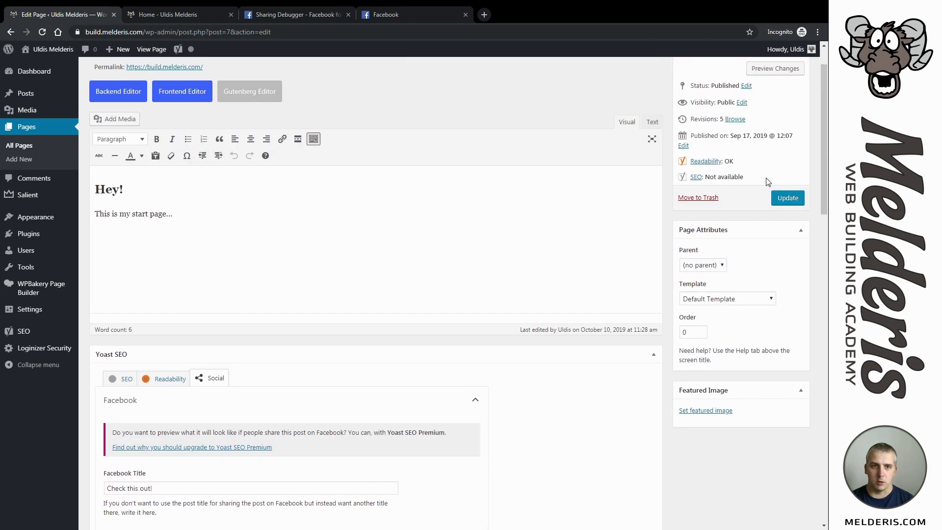
left_click(786, 199)
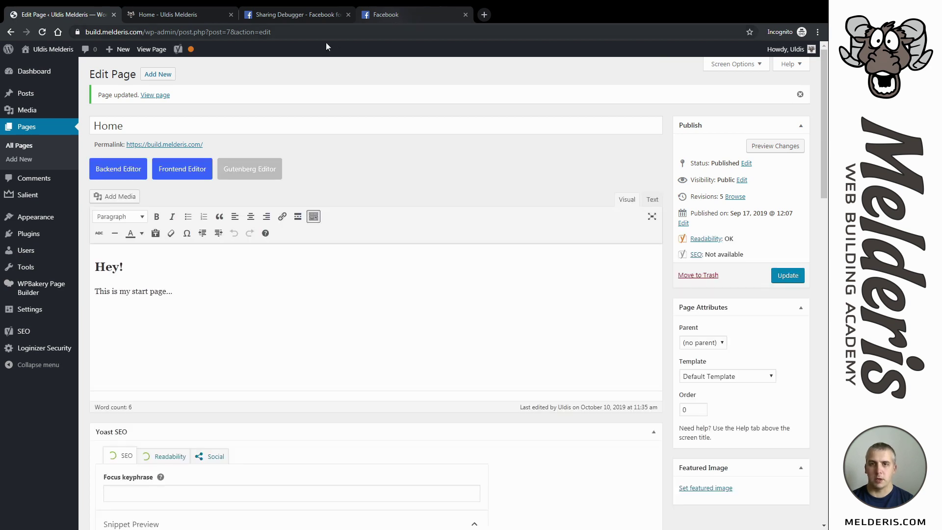
left_click(301, 16)
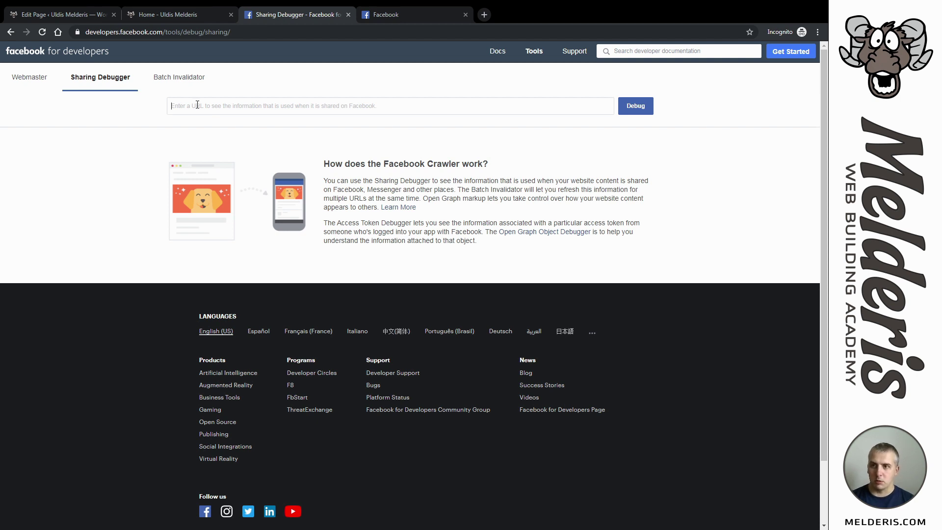
Debug the site's home address in the Sharing Debugger, re-scraping until the Desert preview appears.
type("https://build.melderis.com/")
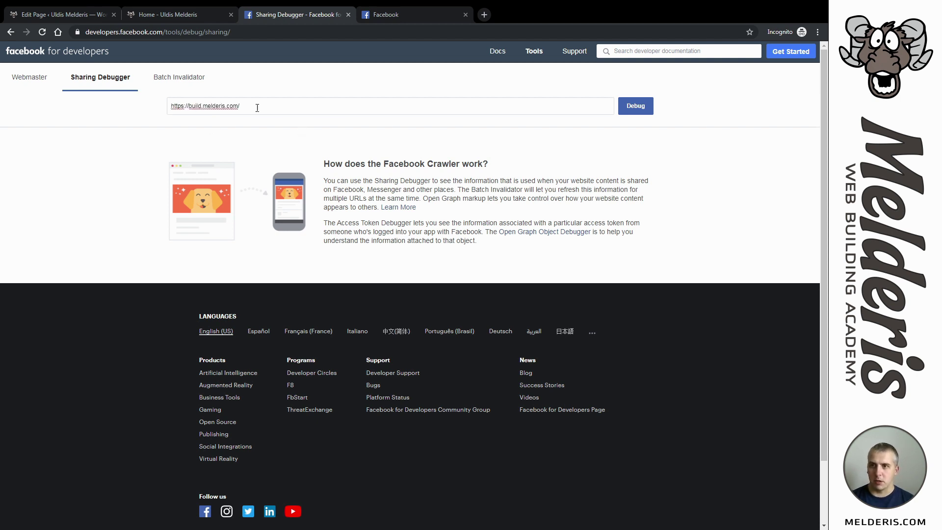
left_click(635, 108)
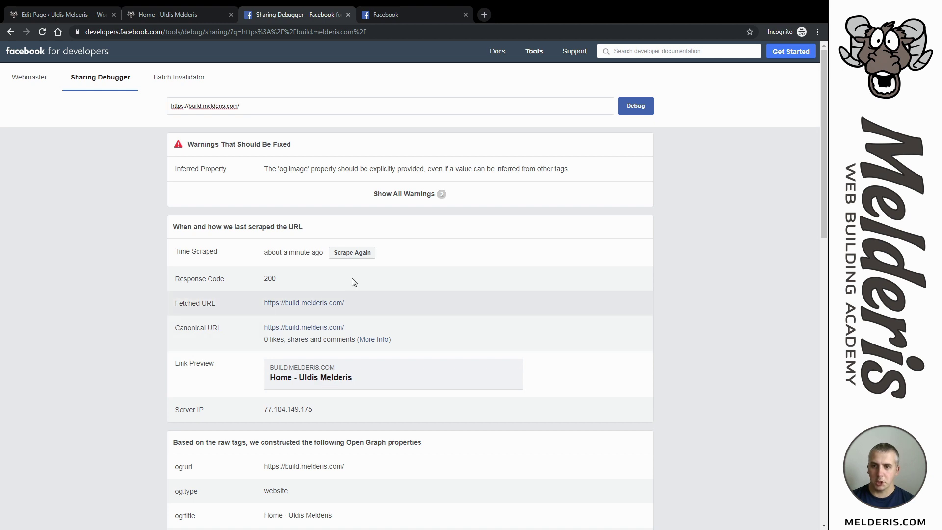
left_click(352, 254)
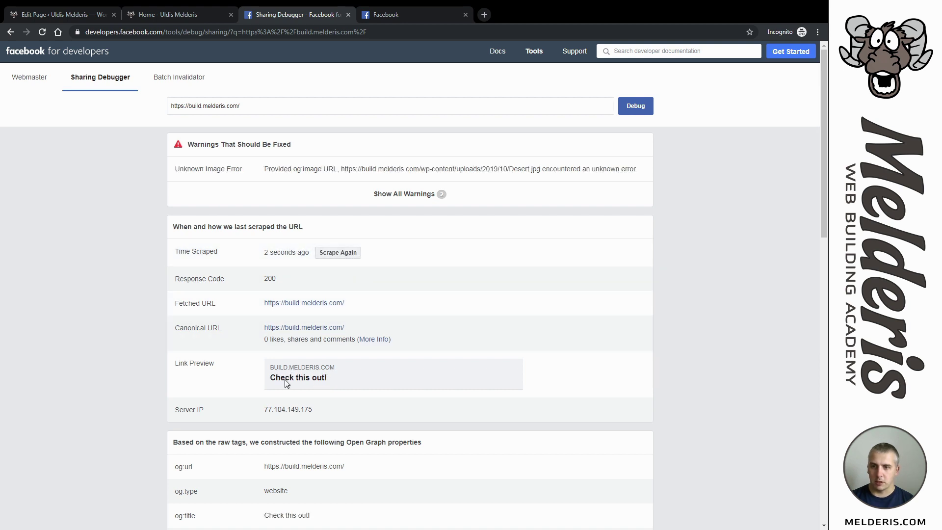
left_click(337, 254)
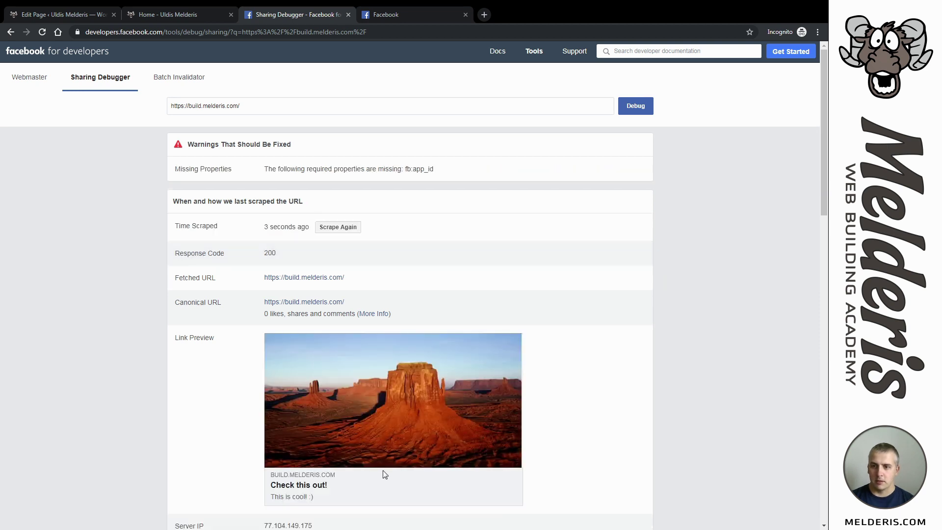
scroll(356, 421, "down", 1)
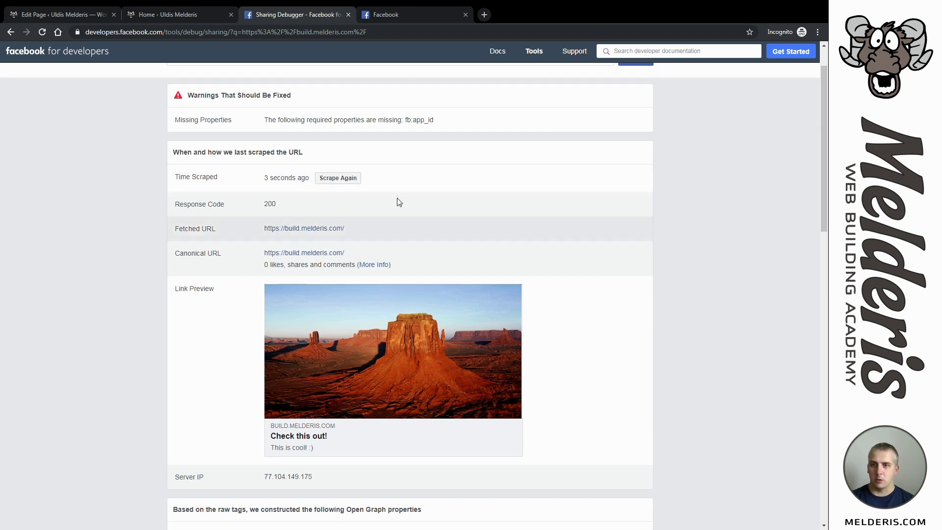
left_click(395, 13)
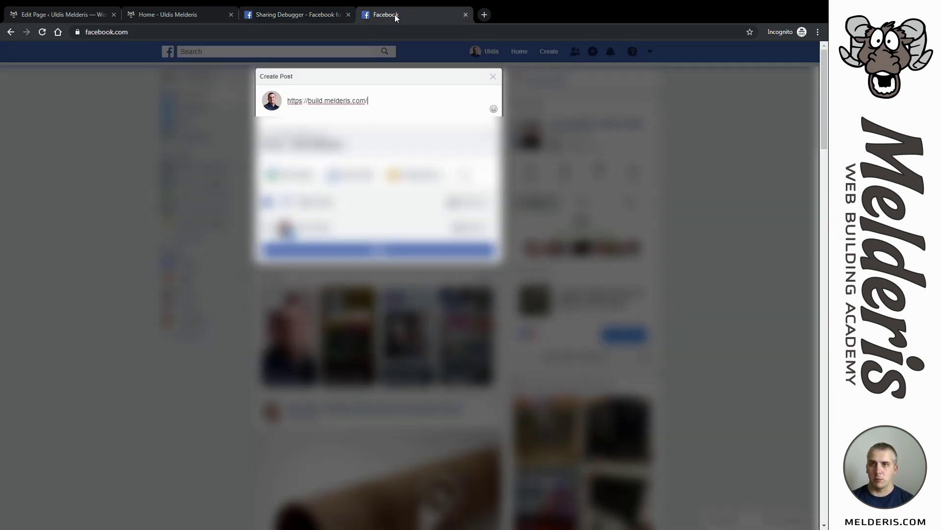
Discard the old post draft and paste the home page link into a fresh post.
left_click(168, 52)
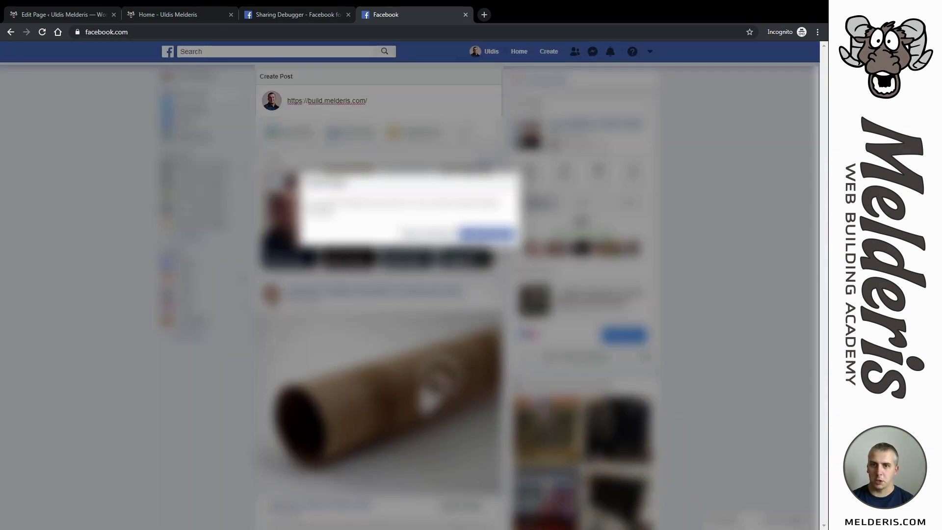
left_click(486, 234)
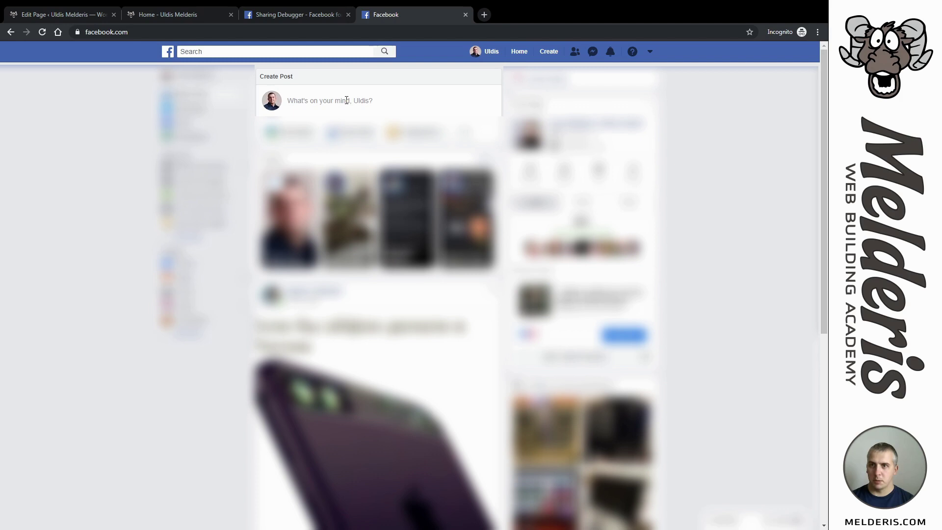
left_click(347, 100)
type("https://build.melderis.com/")
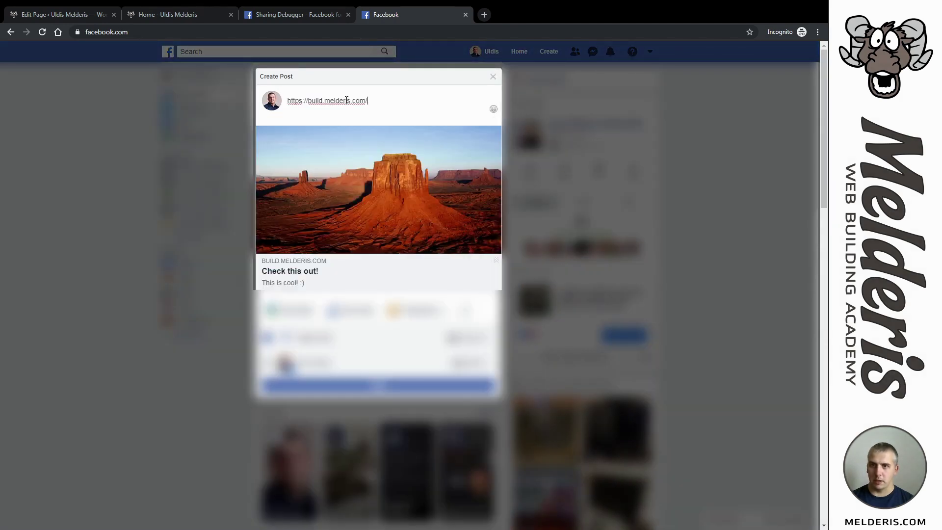